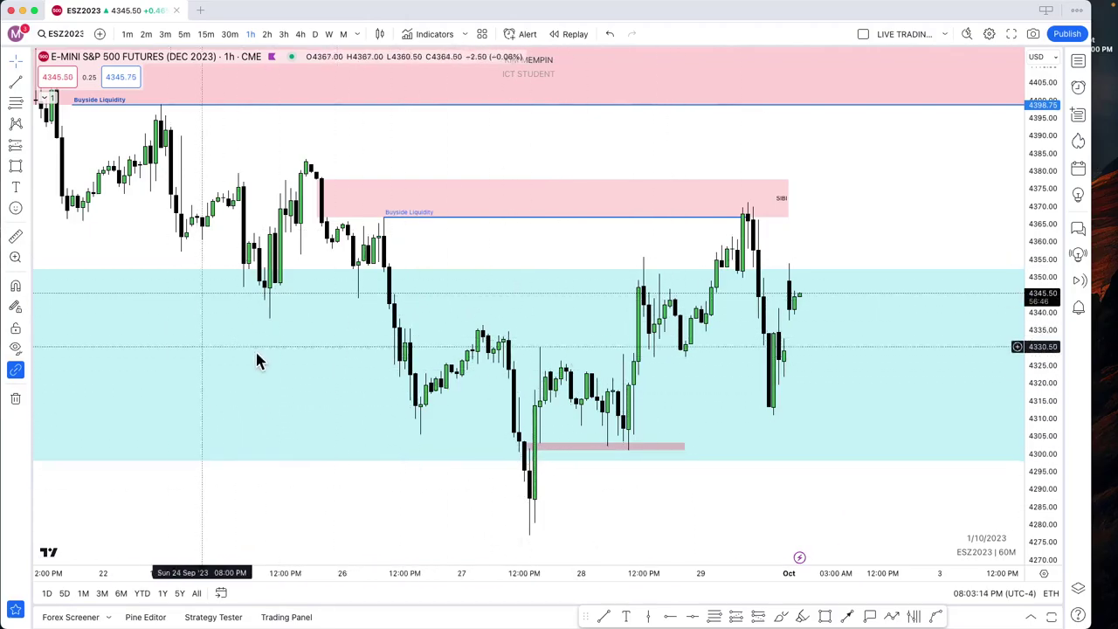
{"action": "left_click", "coordinate": [321, 202]}
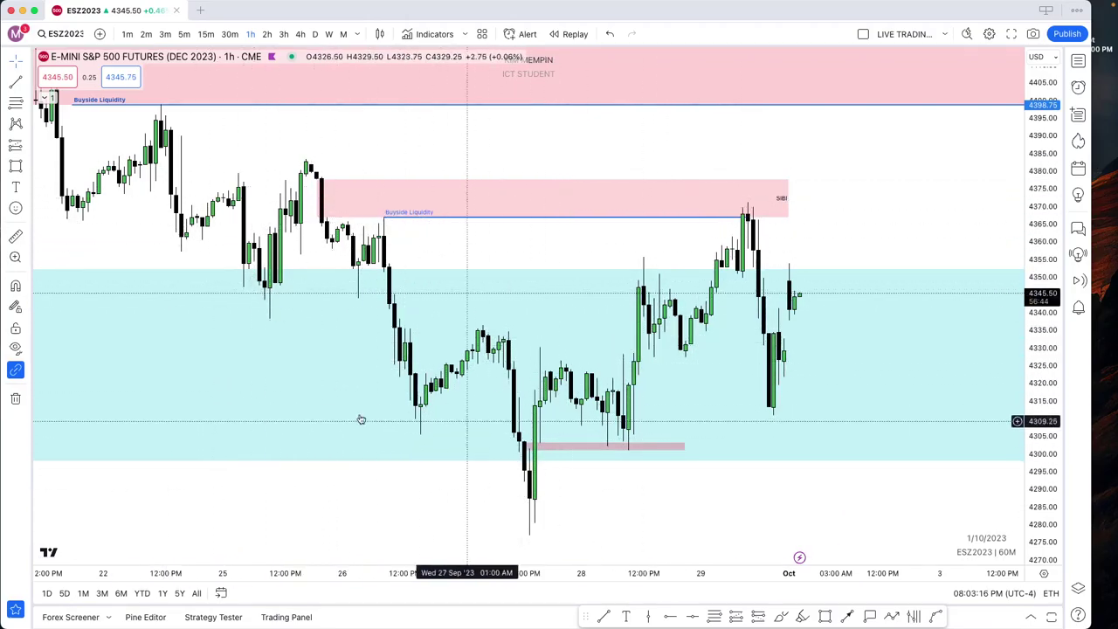
{"action": "left_click", "coordinate": [353, 472]}
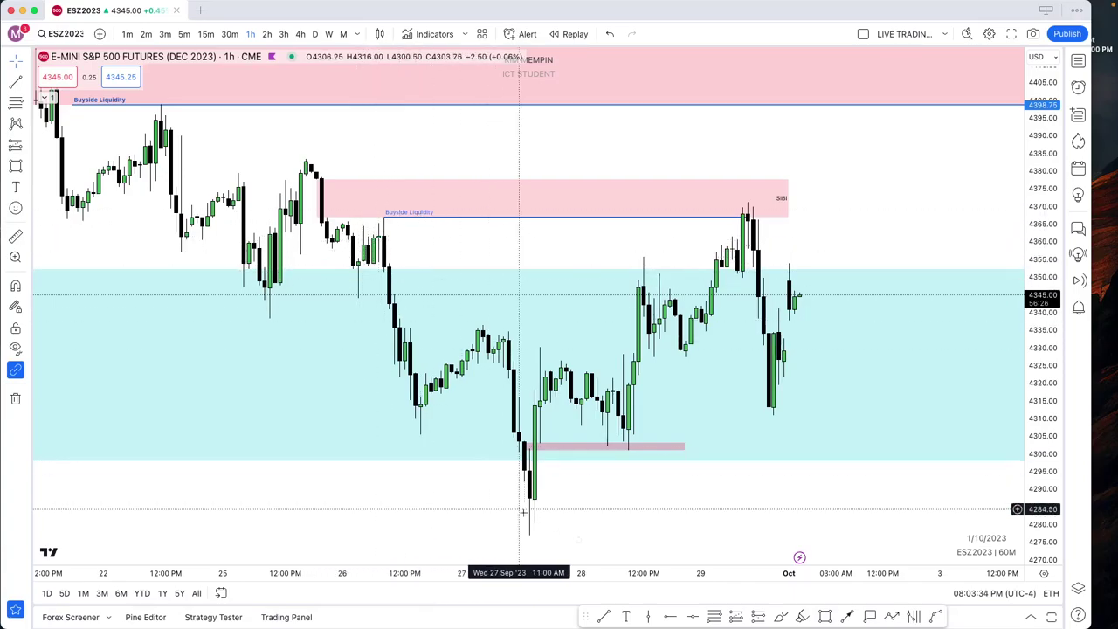
{"action": "left_click_drag", "start_coordinate": [806, 501], "coordinate": [795, 505]}
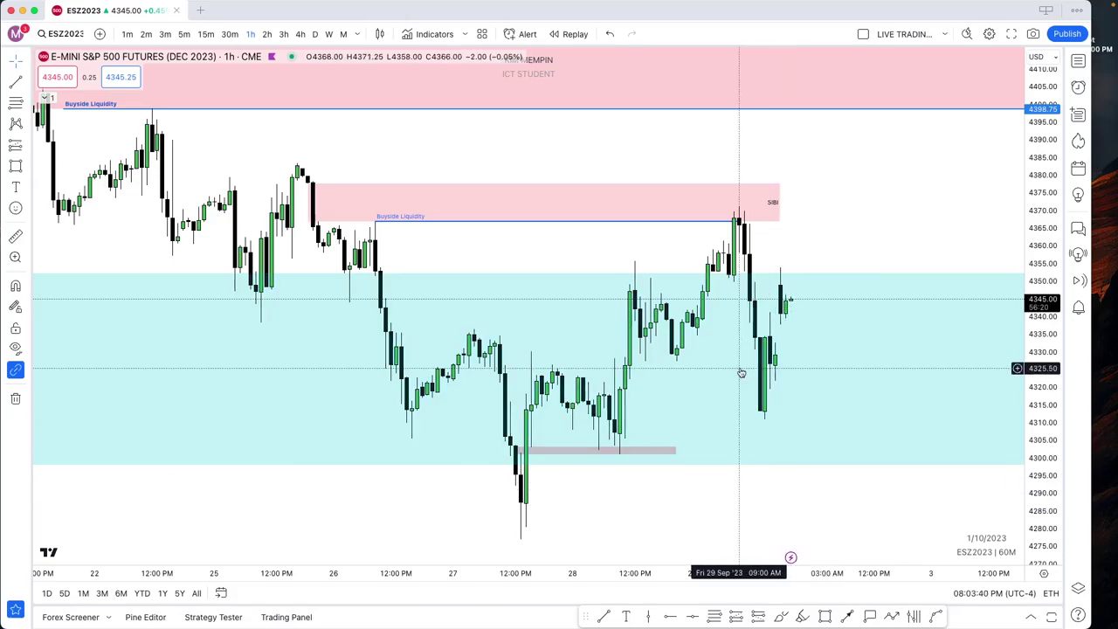
Mark the candles at the start of the SIBI zone with freehand brush strokes, and undo the strokes.
{"action": "left_click", "coordinate": [780, 616]}
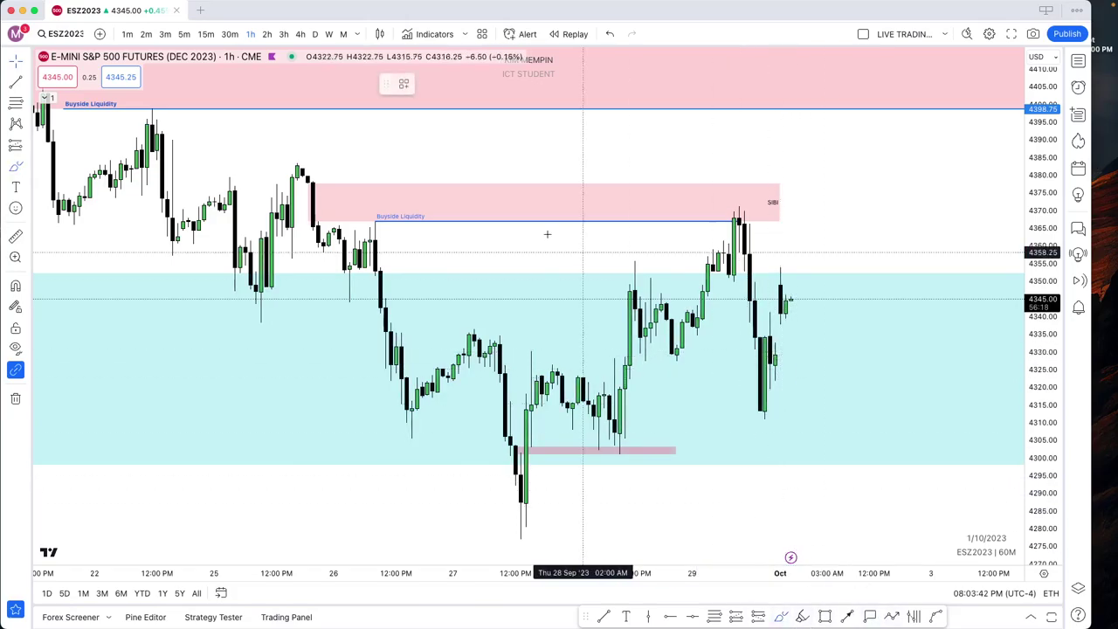
{"action": "mouse_move", "coordinate": [321, 258]}
{"action": "left_mouse_down"}
{"action": "mouse_move", "coordinate": [379, 219]}
{"action": "mouse_move", "coordinate": [422, 414]}
{"action": "mouse_move", "coordinate": [748, 213]}
{"action": "mouse_move", "coordinate": [747, 191]}
{"action": "mouse_move", "coordinate": [786, 260]}
{"action": "mouse_move", "coordinate": [734, 191]}
{"action": "mouse_move", "coordinate": [760, 237]}
{"action": "left_mouse_up"}
{"action": "key", "text": "super+z"}
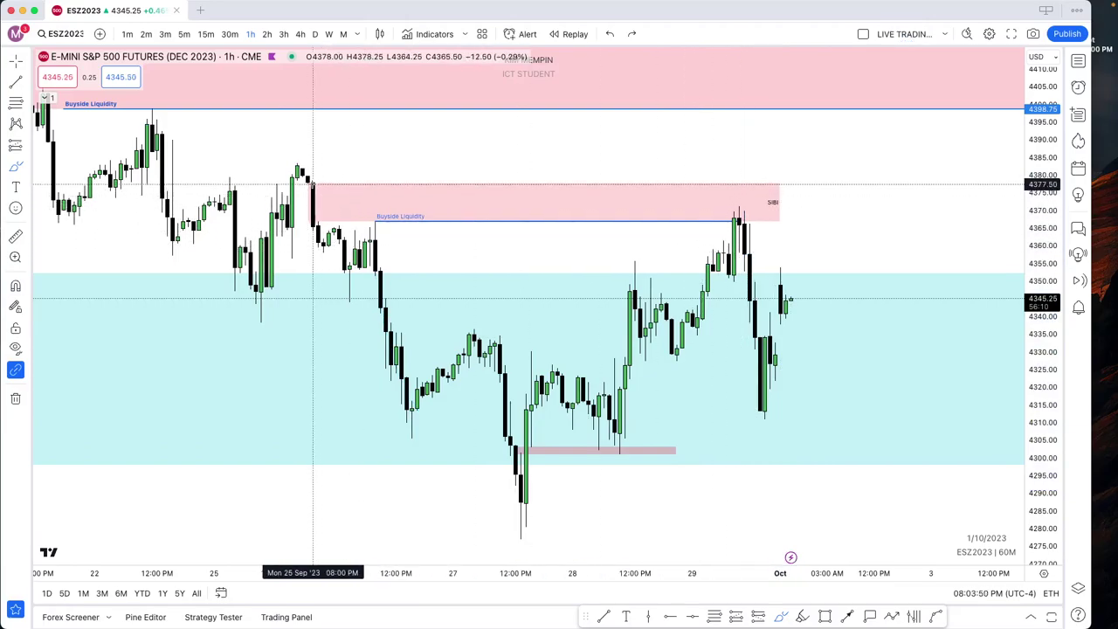
{"action": "mouse_move", "coordinate": [301, 181]}
{"action": "left_mouse_down"}
{"action": "mouse_move", "coordinate": [313, 235]}
{"action": "mouse_move", "coordinate": [332, 223]}
{"action": "mouse_move", "coordinate": [321, 206]}
{"action": "left_mouse_up"}
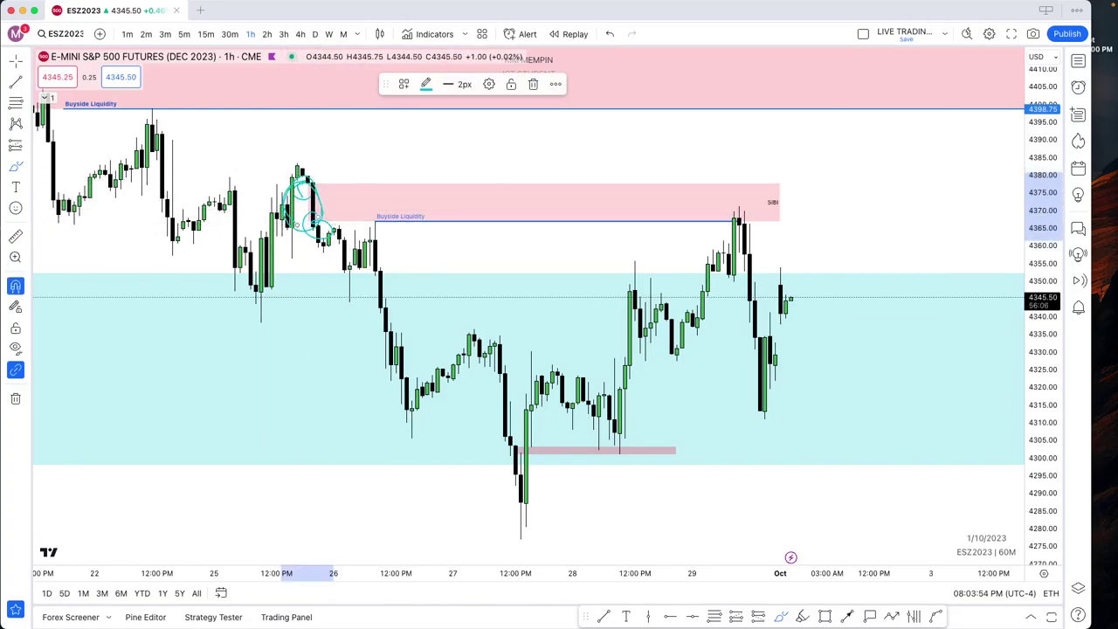
{"action": "key", "text": "super+z"}
{"action": "key", "text": "super+z"}
Brush a projected path from the SIBI zone up to the 4398.75 liquidity line, circle the zone's first candles, and undo both drawings.
{"action": "mouse_move", "coordinate": [742, 220]}
{"action": "left_mouse_down"}
{"action": "mouse_move", "coordinate": [766, 160]}
{"action": "mouse_move", "coordinate": [805, 153]}
{"action": "mouse_move", "coordinate": [825, 114]}
{"action": "left_mouse_up"}
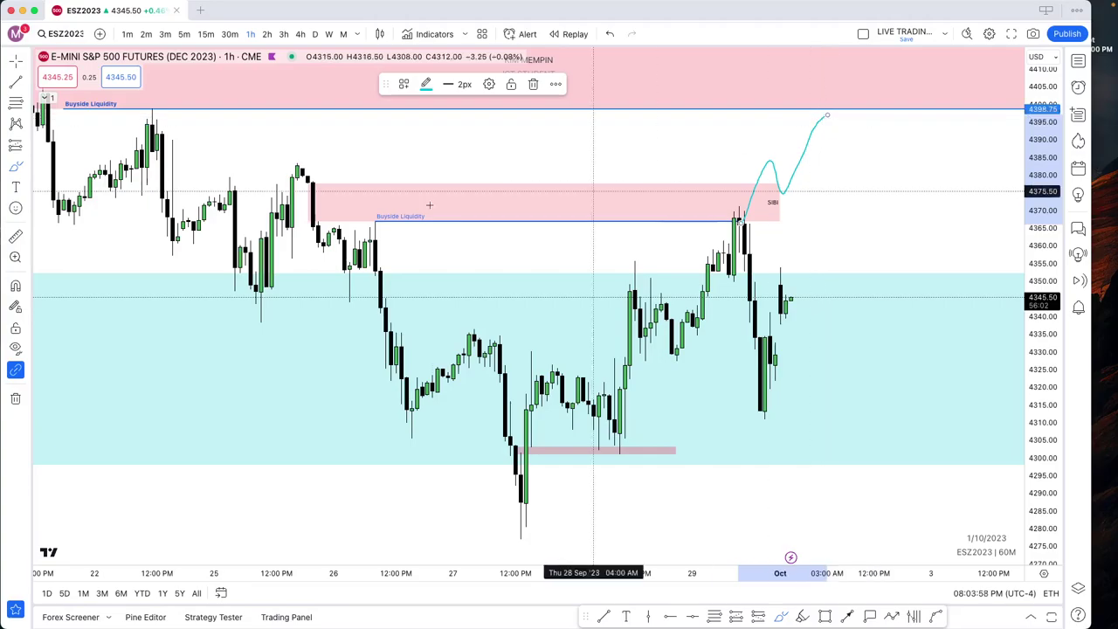
{"action": "left_click_drag", "start_coordinate": [293, 190], "coordinate": [328, 201]}
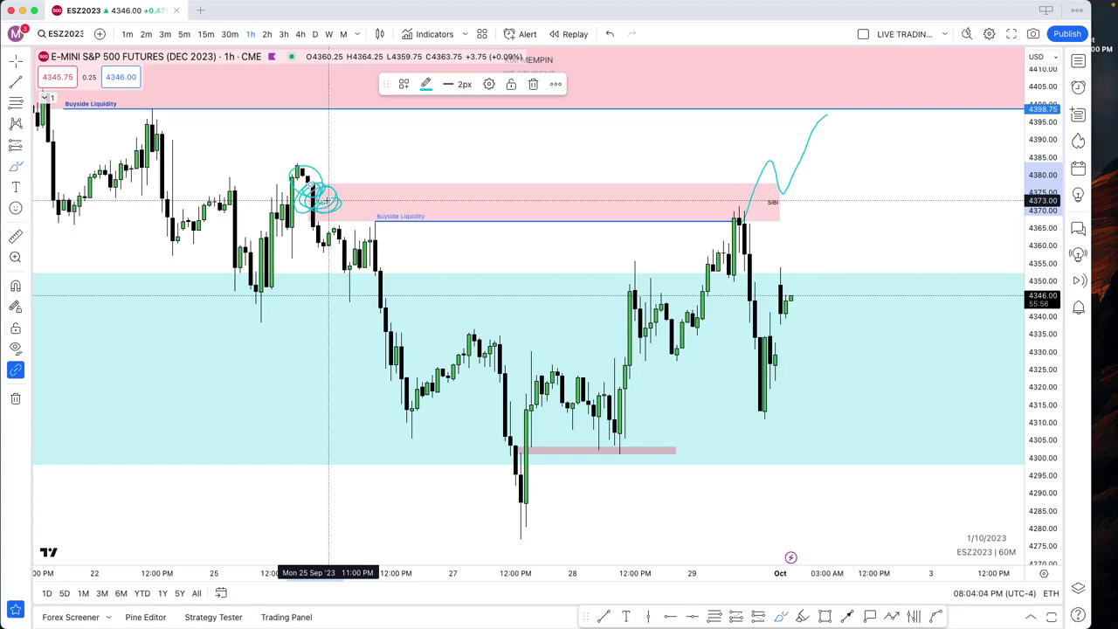
{"action": "key", "text": "super+z"}
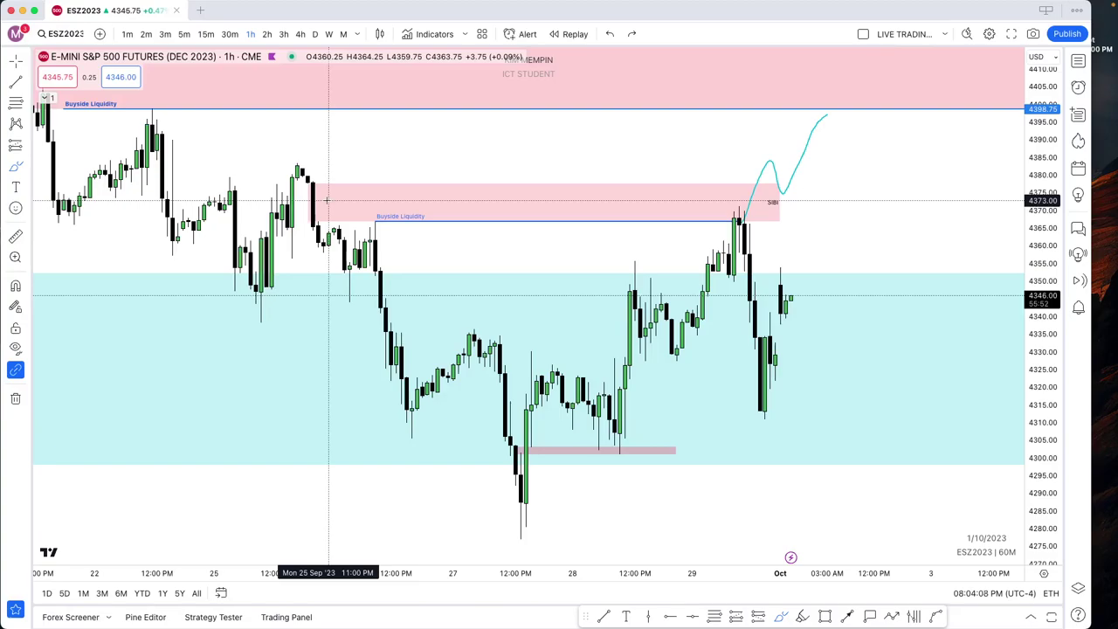
{"action": "key", "text": "super+z"}
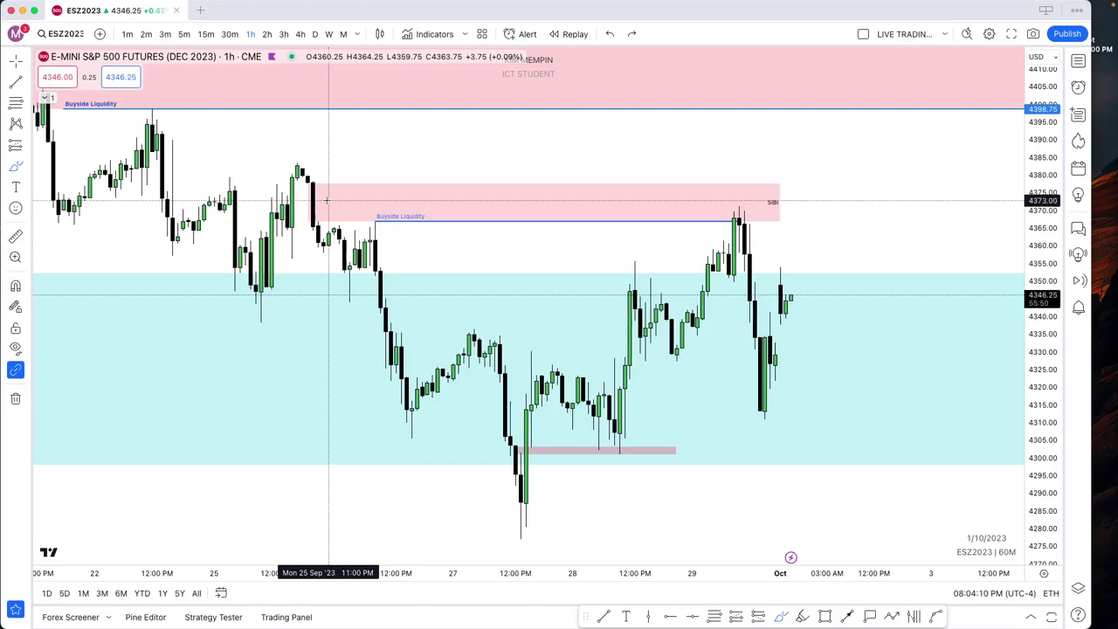
Start a bar replay of the hourly chart from the first candles of 29 September 2023.
{"action": "left_click", "coordinate": [561, 33]}
{"action": "left_click", "coordinate": [778, 314]}
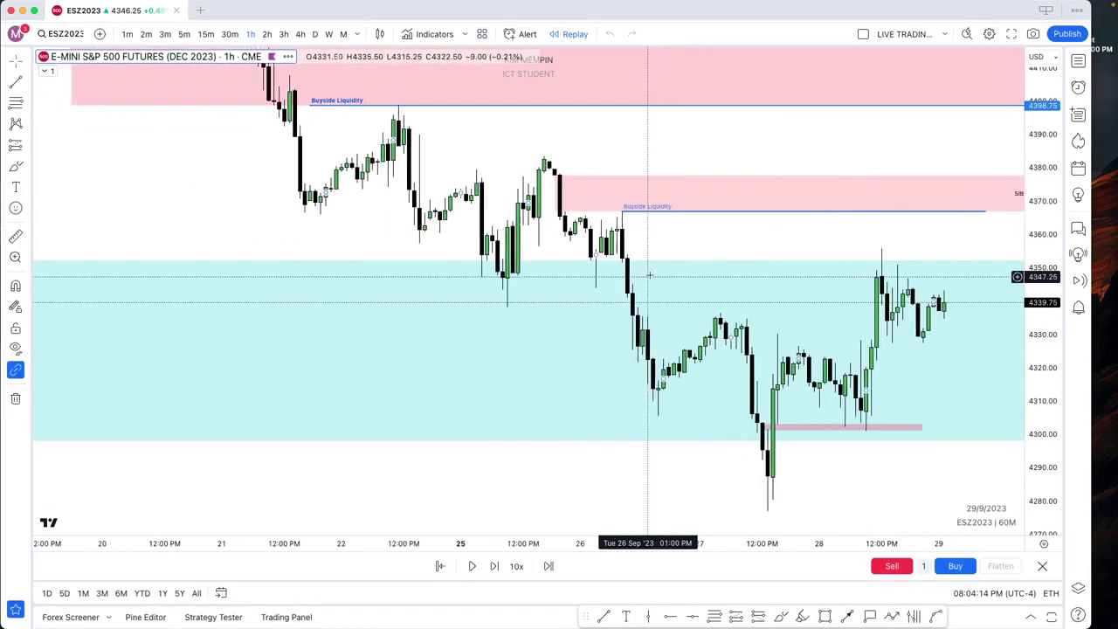
{"action": "left_click_drag", "start_coordinate": [703, 239], "coordinate": [553, 274]}
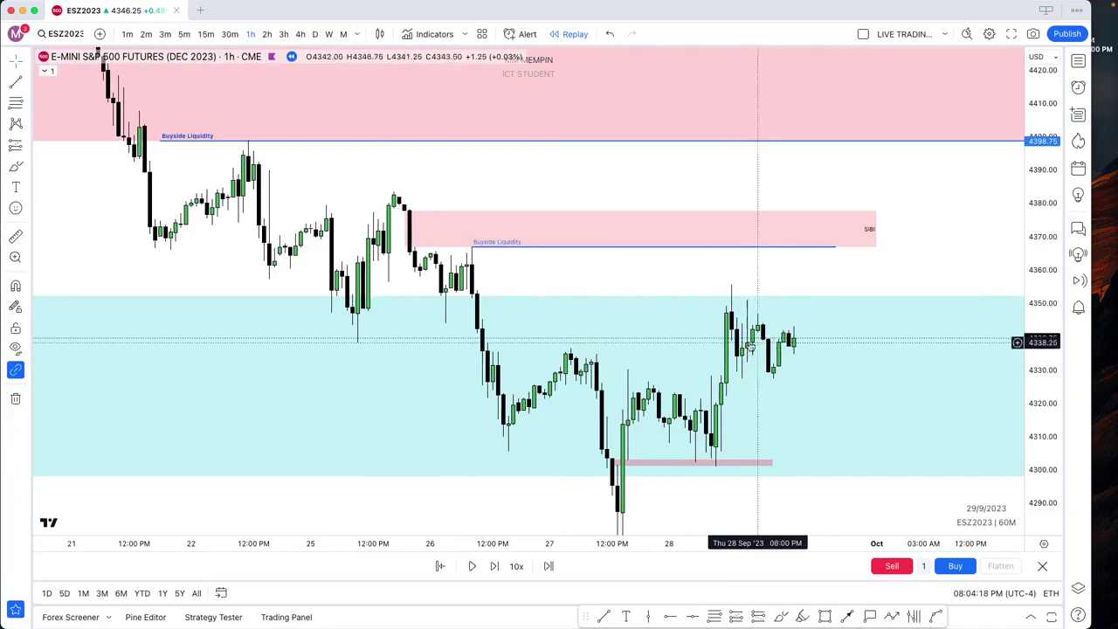
Shorten the SIBI rectangle so that it ends early on 26 September, just past the candles that formed it.
{"action": "left_click", "coordinate": [874, 229]}
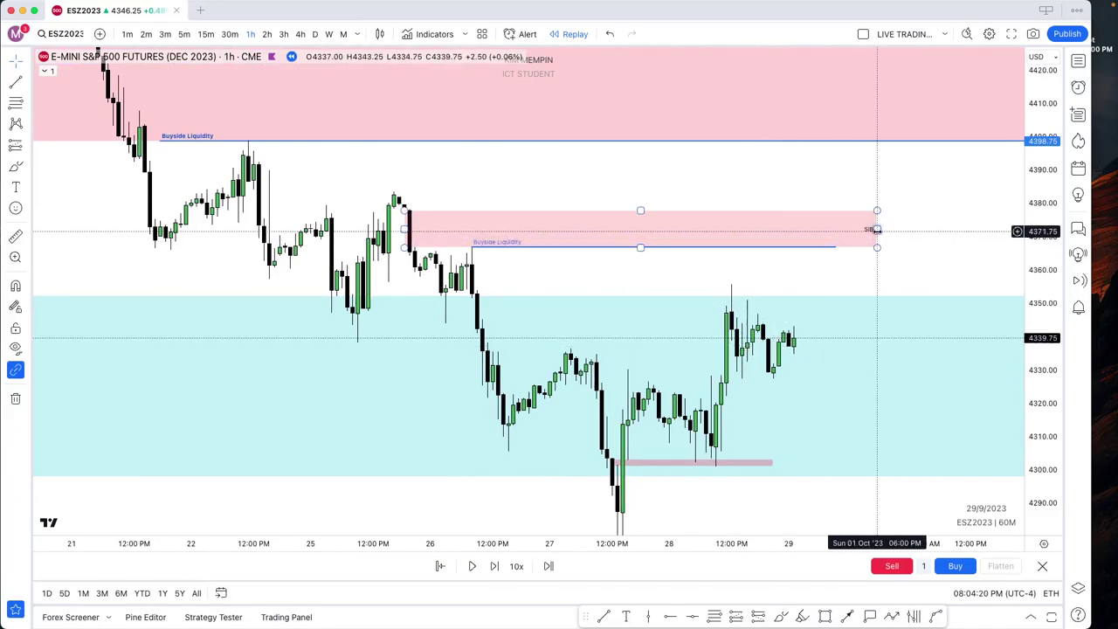
{"action": "left_click_drag", "start_coordinate": [874, 229], "coordinate": [440, 229]}
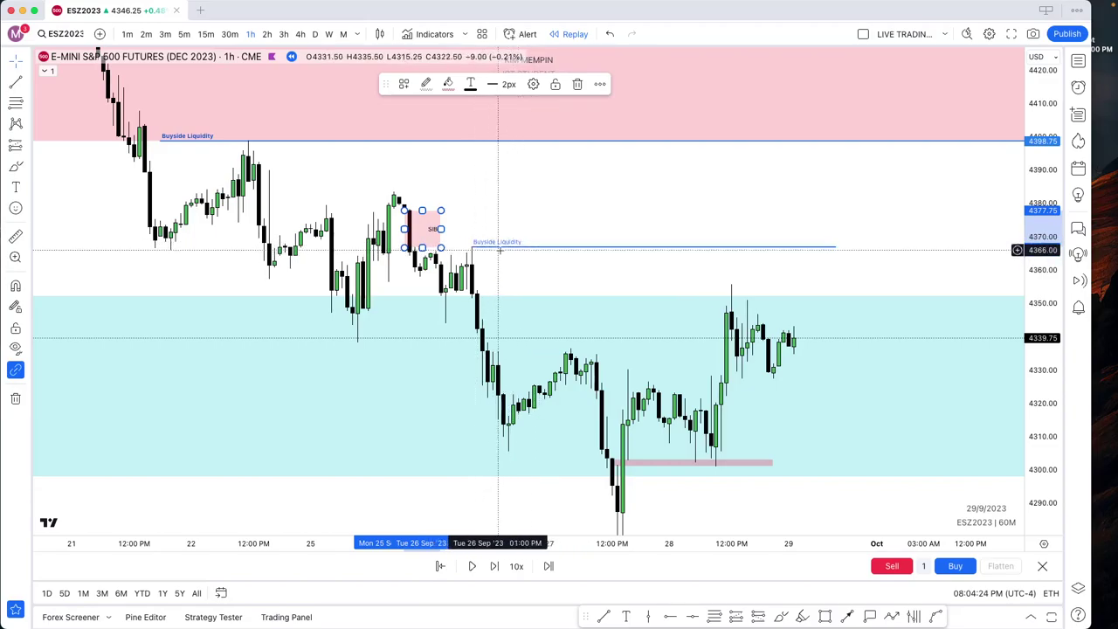
{"action": "left_click", "coordinate": [512, 262]}
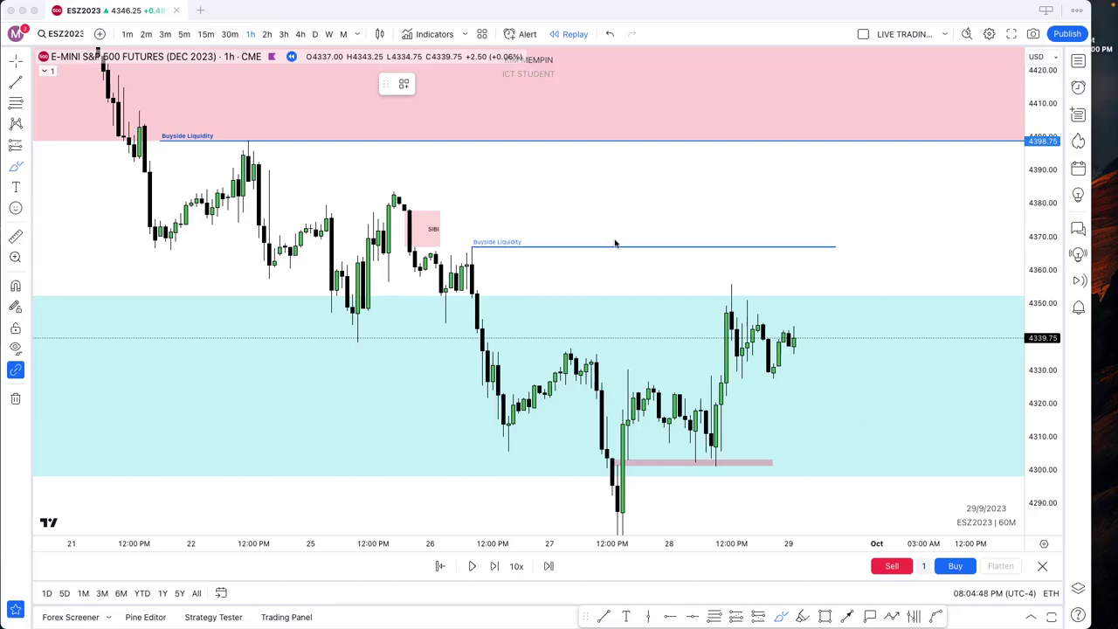
Circle the lower Buyside Liquidity line above the 28 September candles with the brush, and undo the circle.
{"action": "mouse_move", "coordinate": [724, 255]}
{"action": "left_mouse_down"}
{"action": "mouse_move", "coordinate": [738, 239]}
{"action": "mouse_move", "coordinate": [716, 244]}
{"action": "left_mouse_up"}
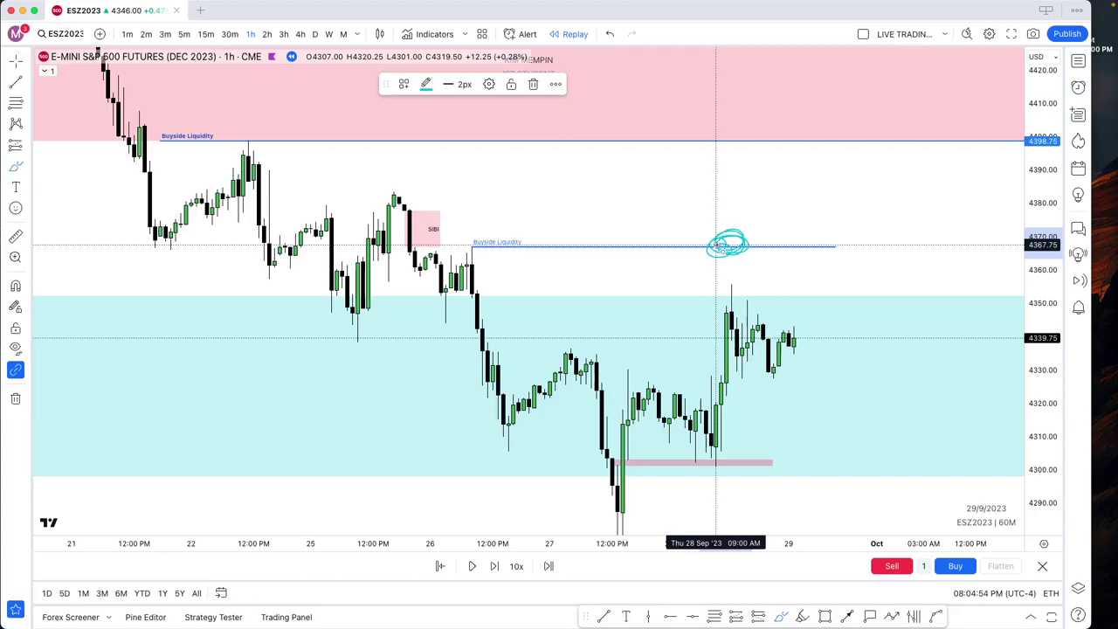
{"action": "key", "text": "super+z"}
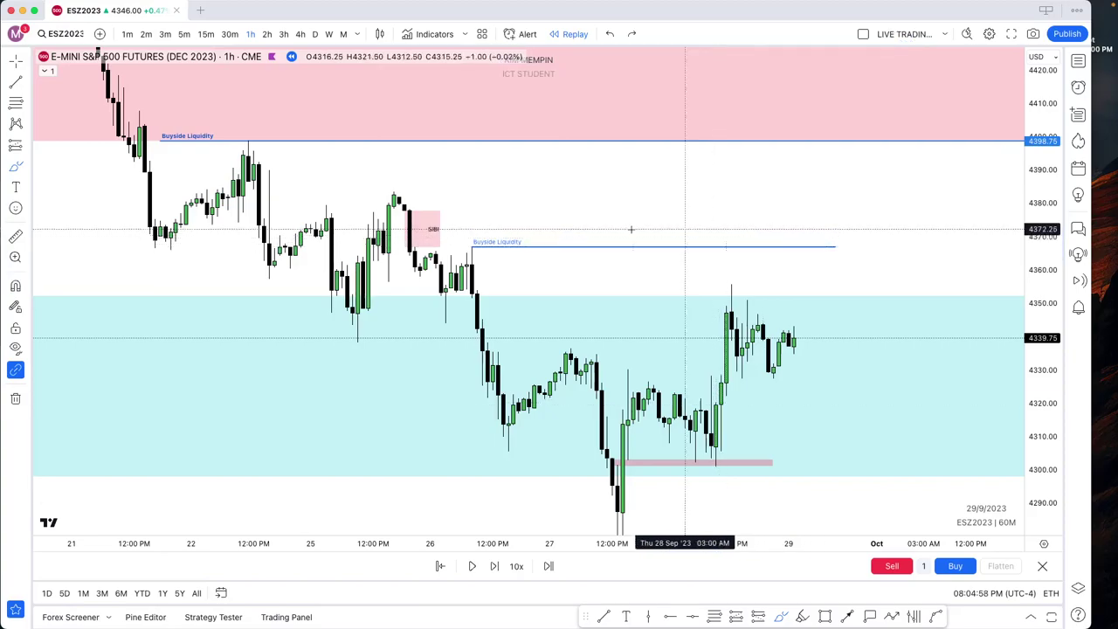
Advance the replay seven bars, one at a time, until price trades through the lower Buyside Liquidity line.
{"action": "left_click", "coordinate": [493, 567]}
{"action": "left_click", "coordinate": [493, 567]}
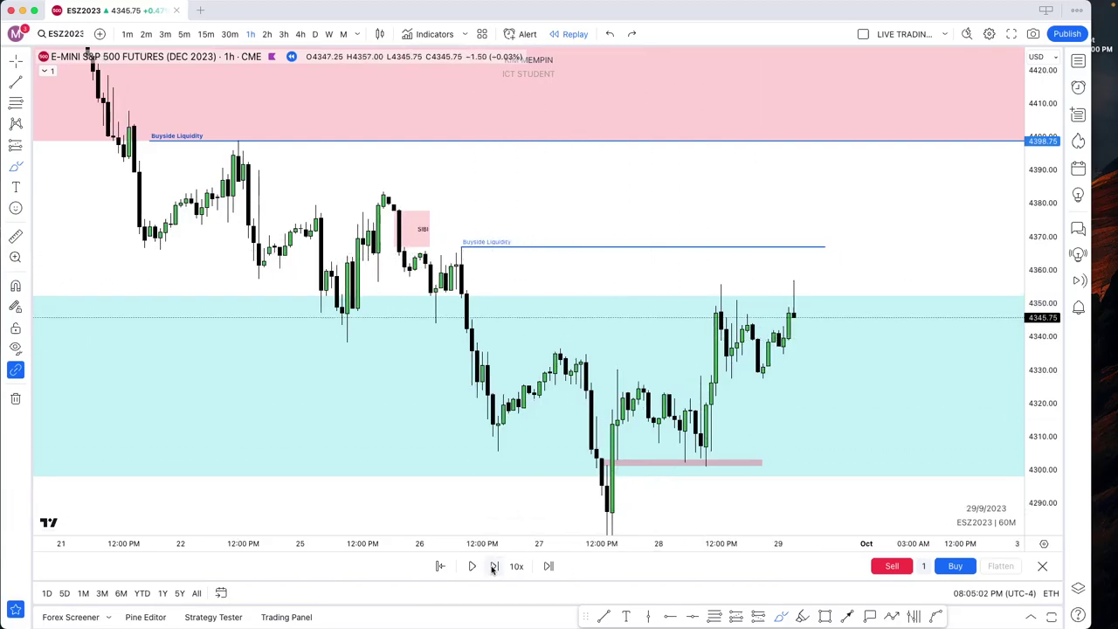
{"action": "left_click", "coordinate": [493, 567]}
{"action": "left_click", "coordinate": [494, 567]}
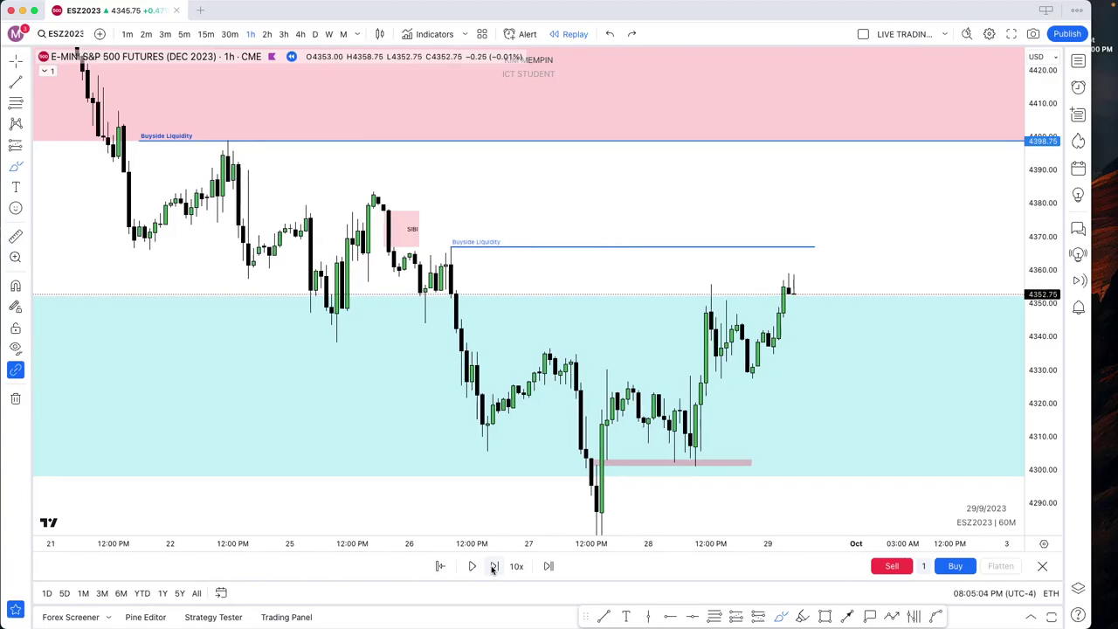
{"action": "left_click", "coordinate": [493, 567]}
{"action": "left_click", "coordinate": [493, 567]}
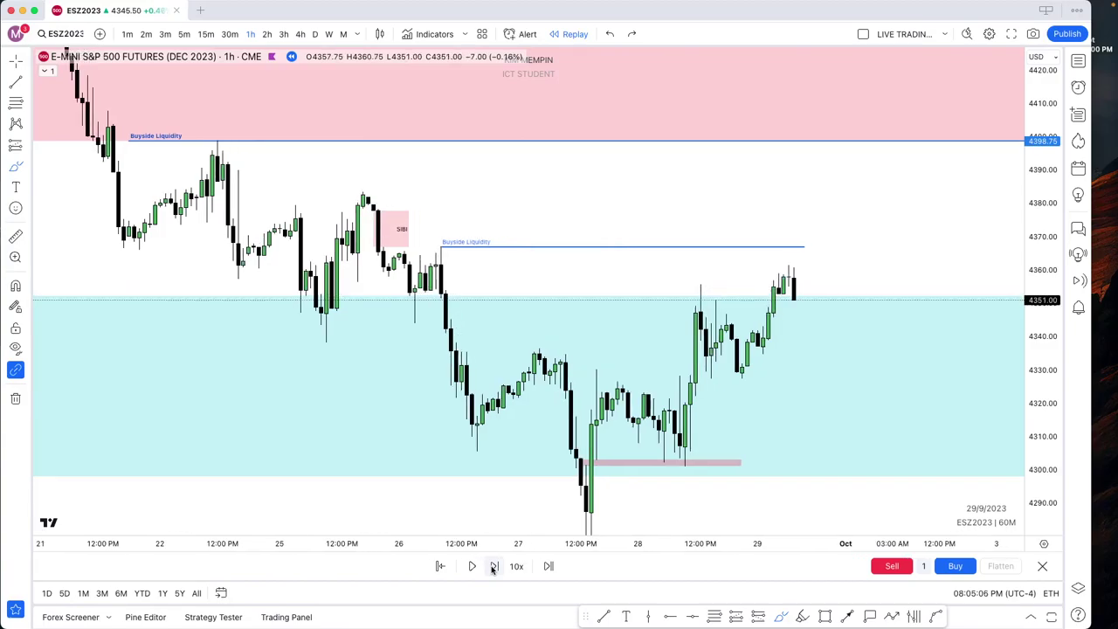
{"action": "left_click", "coordinate": [493, 566]}
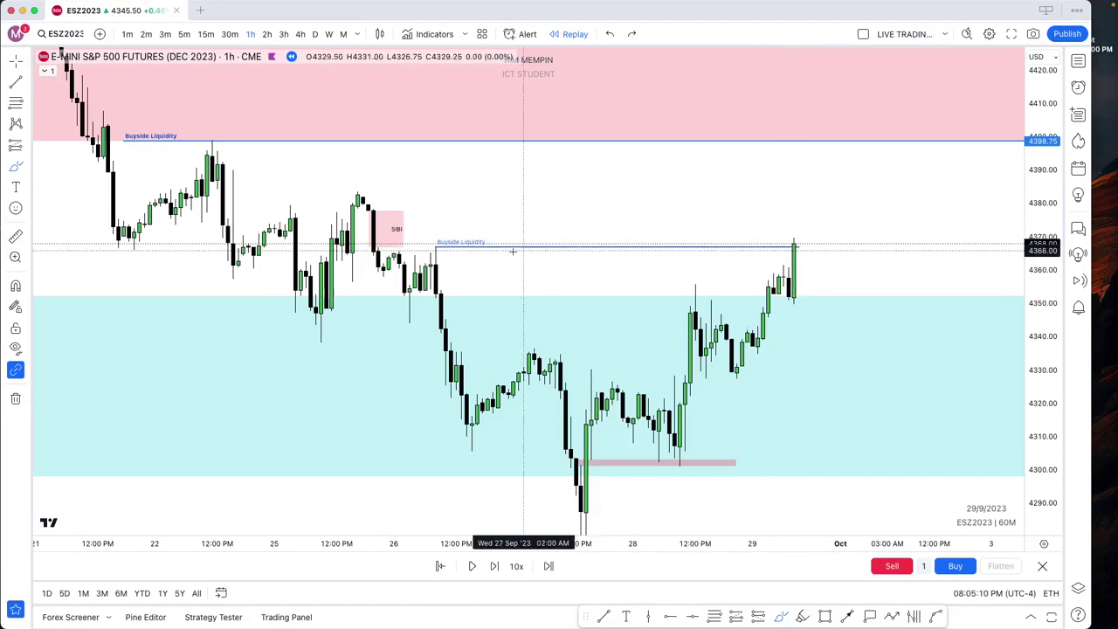
Circle the lower Buyside Liquidity label with the brush, and undo the circle.
{"action": "mouse_move", "coordinate": [469, 232]}
{"action": "left_mouse_down"}
{"action": "mouse_move", "coordinate": [469, 262]}
{"action": "mouse_move", "coordinate": [416, 242]}
{"action": "left_mouse_up"}
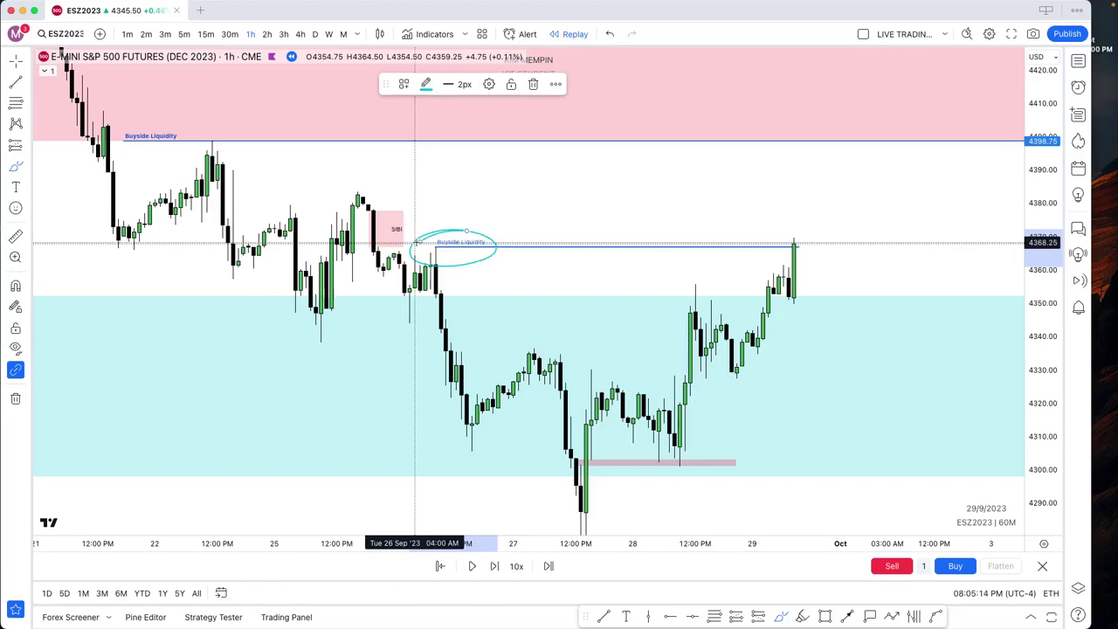
{"action": "key", "text": "super+z"}
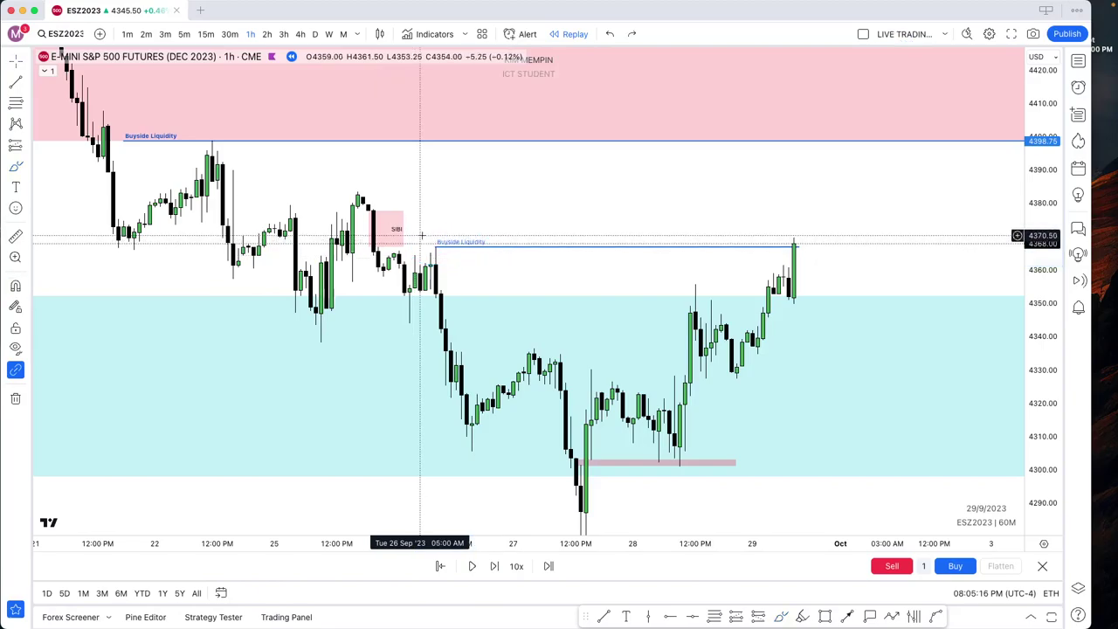
Extend the SIBI rectangle's end past the latest replay candle to late on 29 September.
{"action": "left_click_drag", "start_coordinate": [479, 205], "coordinate": [457, 213]}
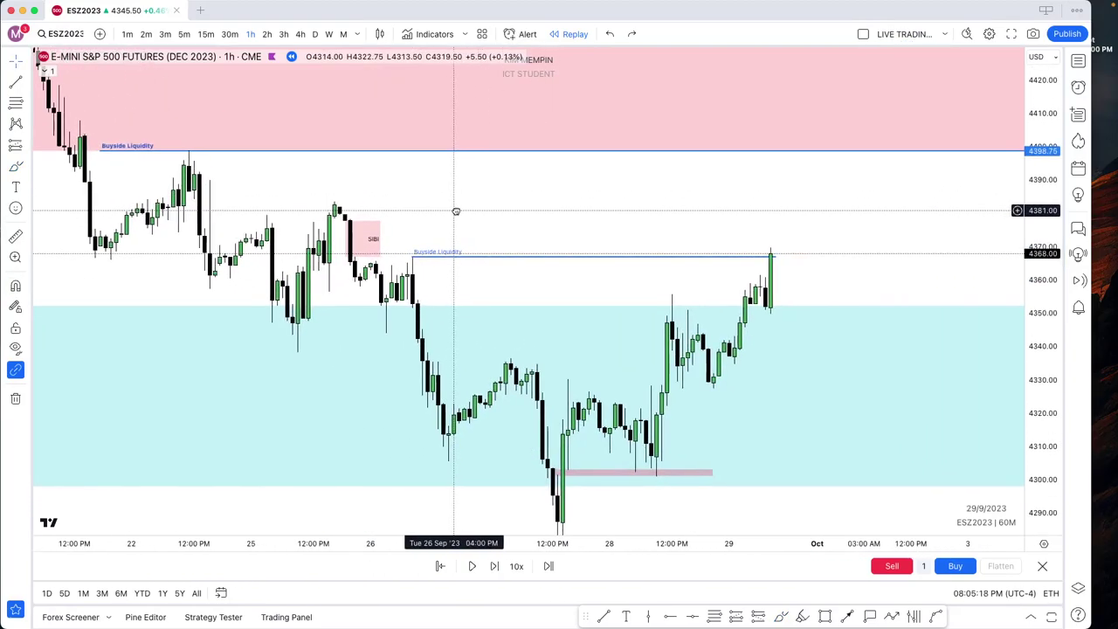
{"action": "left_click", "coordinate": [378, 239]}
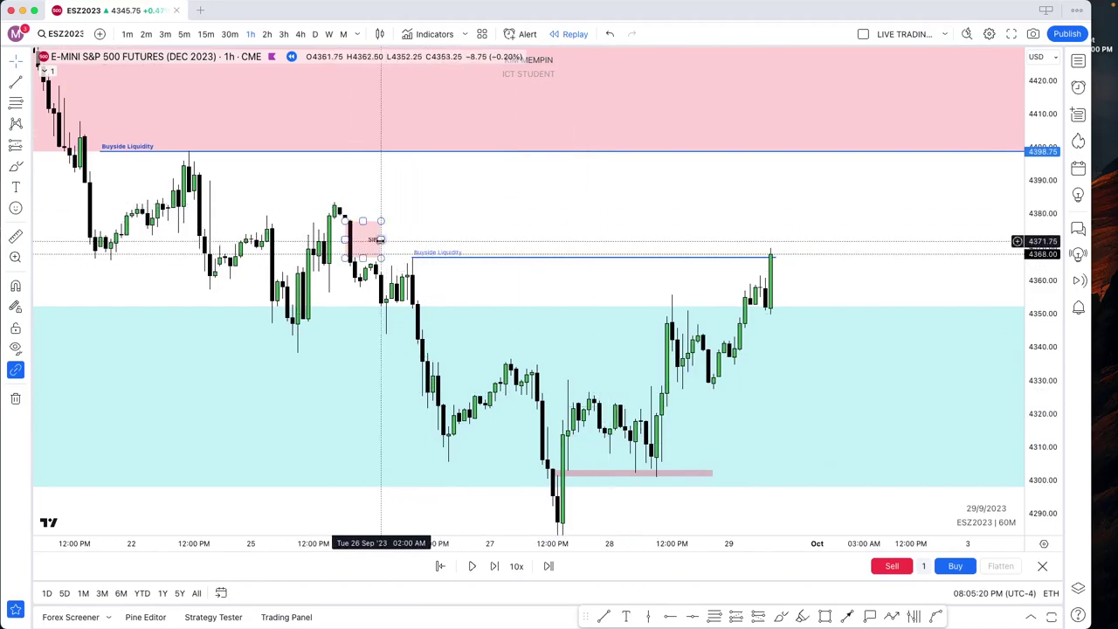
{"action": "left_click_drag", "start_coordinate": [379, 240], "coordinate": [812, 239]}
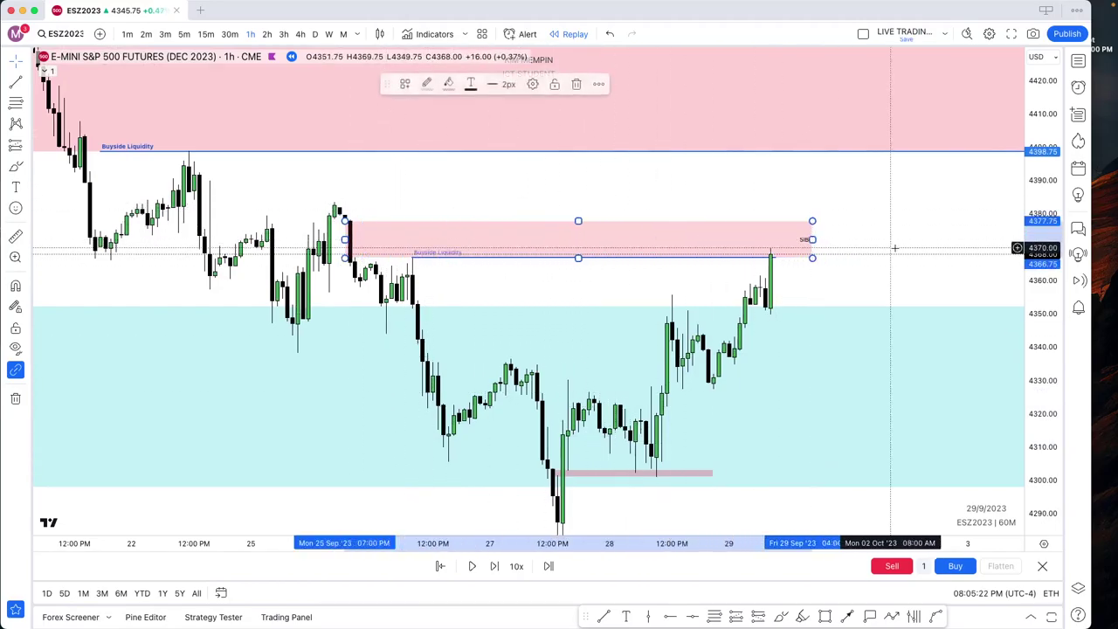
{"action": "left_click", "coordinate": [905, 364]}
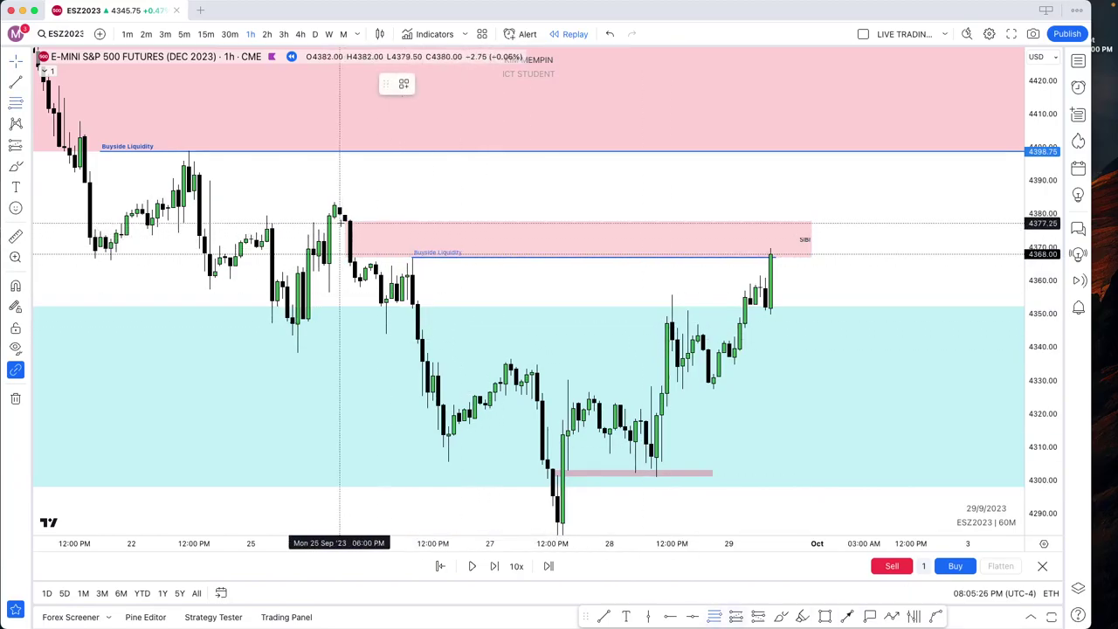
Draw a Fib Retracement over the SIBI zone from 4378.00 to 4367.00, and review its level settings without changing them.
{"action": "left_click_drag", "start_coordinate": [345, 220], "coordinate": [474, 259]}
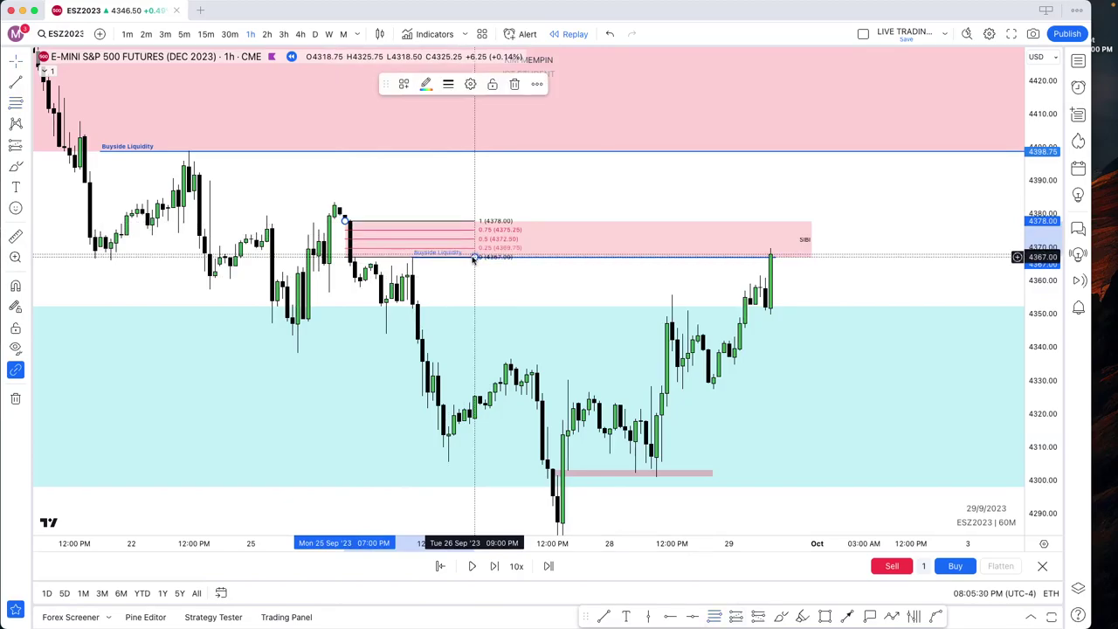
{"action": "left_click", "coordinate": [470, 84]}
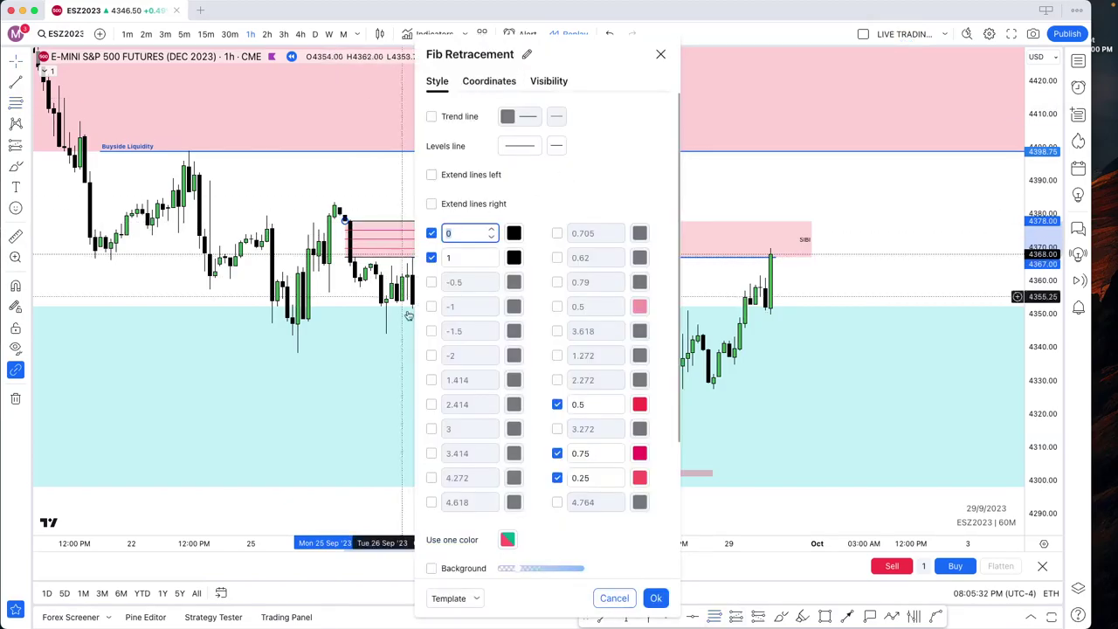
{"action": "left_click_drag", "start_coordinate": [573, 68], "coordinate": [463, 52]}
{"action": "mouse_move", "coordinate": [780, 609]}
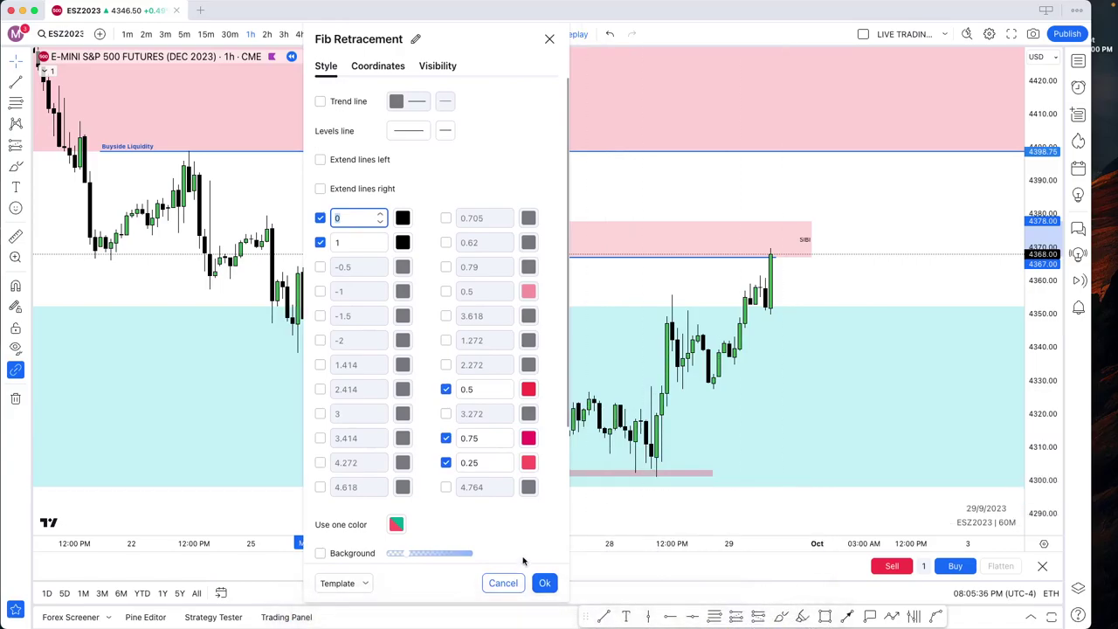
{"action": "left_click", "coordinate": [543, 583]}
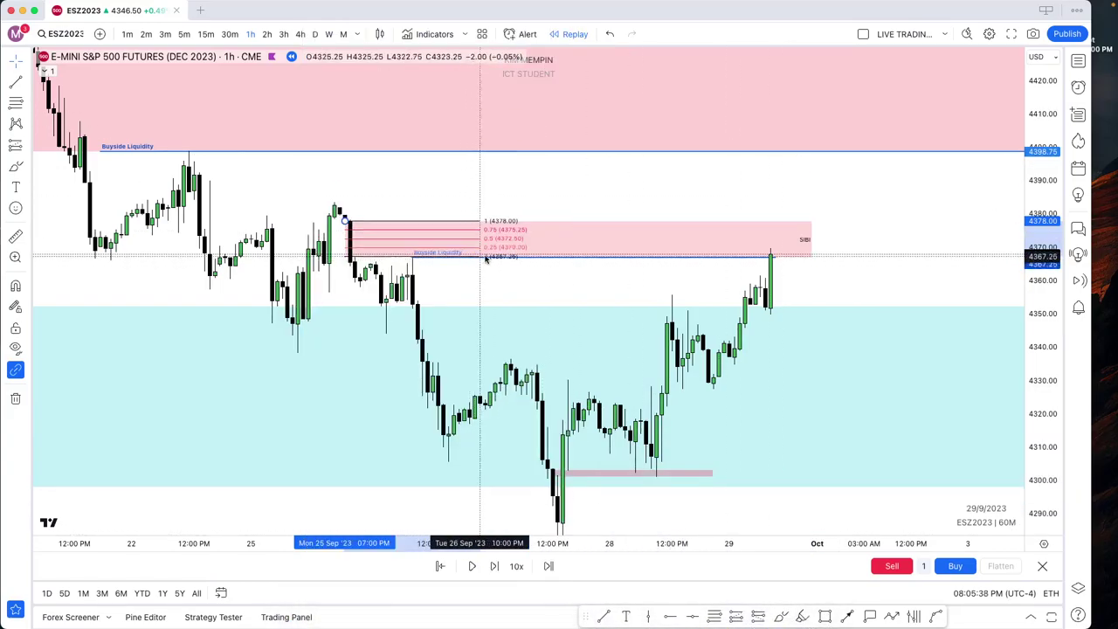
Stretch the Fib Retracement's 4367.00 end point to 1 October 07:00 PM, just beyond the SIBI rectangle.
{"action": "left_click_drag", "start_coordinate": [484, 257], "coordinate": [823, 261]}
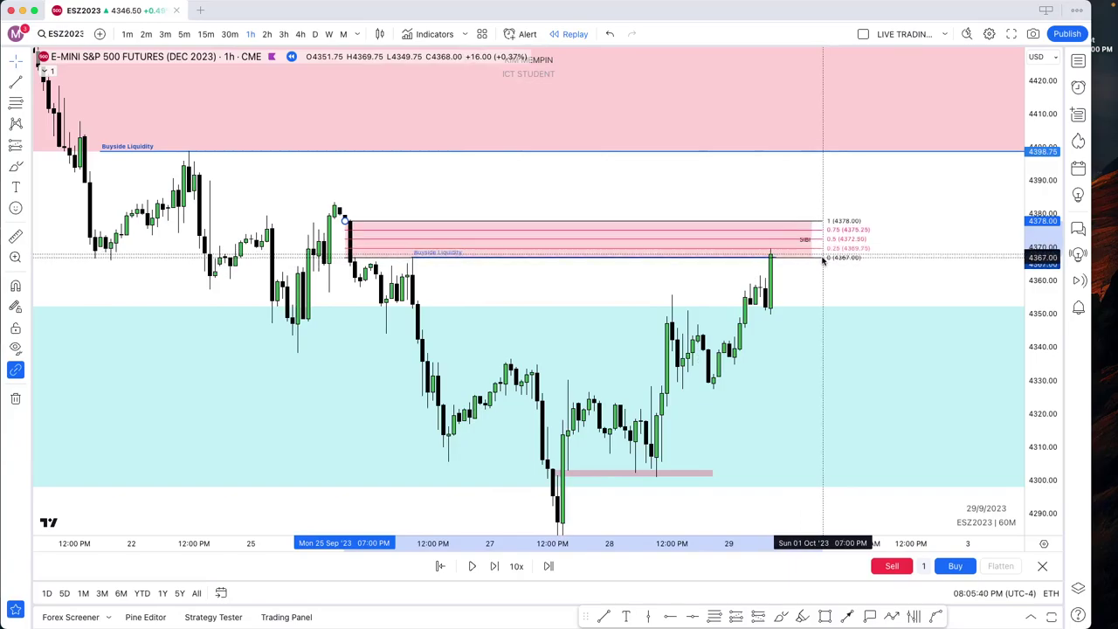
{"action": "left_click", "coordinate": [909, 265]}
{"action": "left_click_drag", "start_coordinate": [1036, 322], "coordinate": [1033, 117]}
{"action": "scroll", "coordinate": [953, 306], "scroll_direction": "up", "scroll_amount": 4}
{"action": "left_click_drag", "start_coordinate": [933, 281], "coordinate": [961, 312]}
{"action": "scroll", "coordinate": [959, 311], "scroll_direction": "down", "scroll_amount": 3}
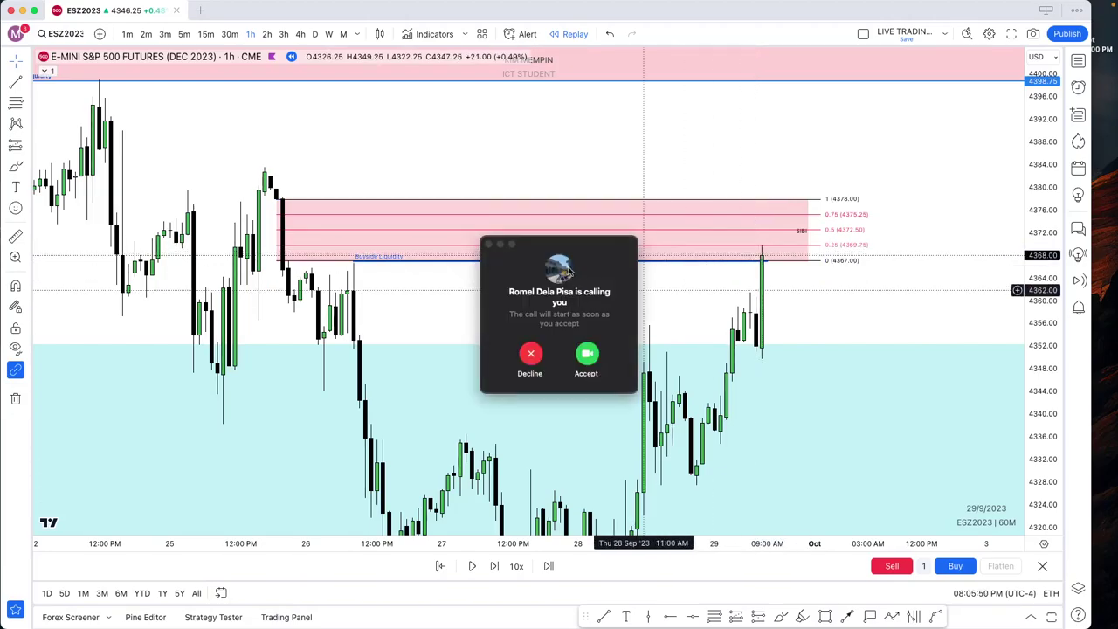
{"action": "left_click_drag", "start_coordinate": [558, 240], "coordinate": [1117, 241]}
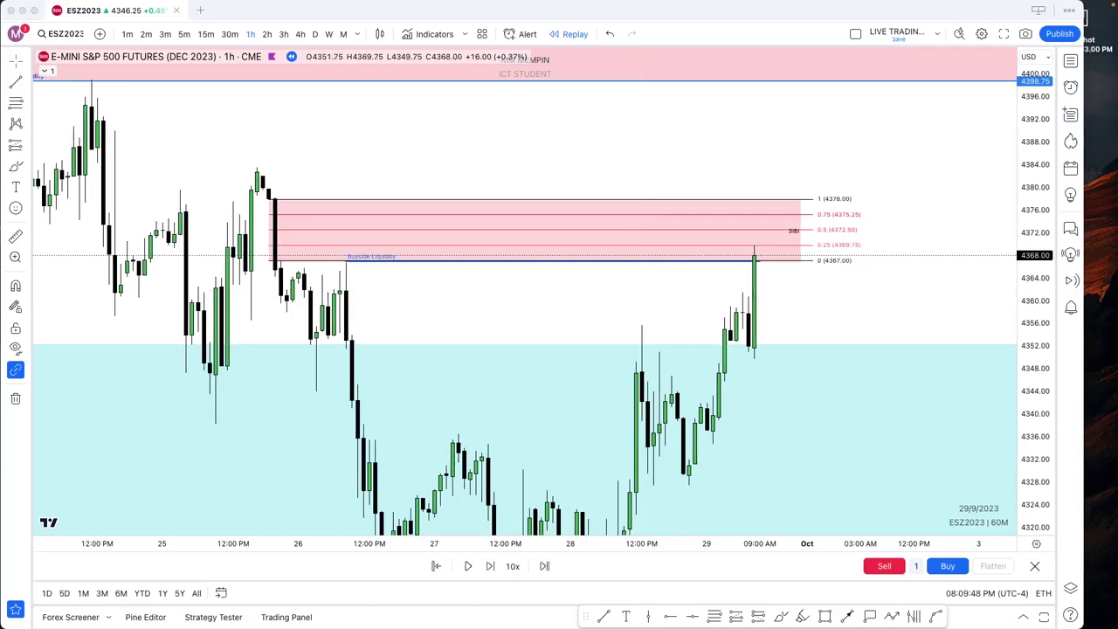
{"action": "mouse_move", "coordinate": [861, 283]}
{"action": "left_mouse_down"}
{"action": "mouse_move", "coordinate": [879, 282]}
{"action": "mouse_move", "coordinate": [861, 267]}
{"action": "left_mouse_up"}
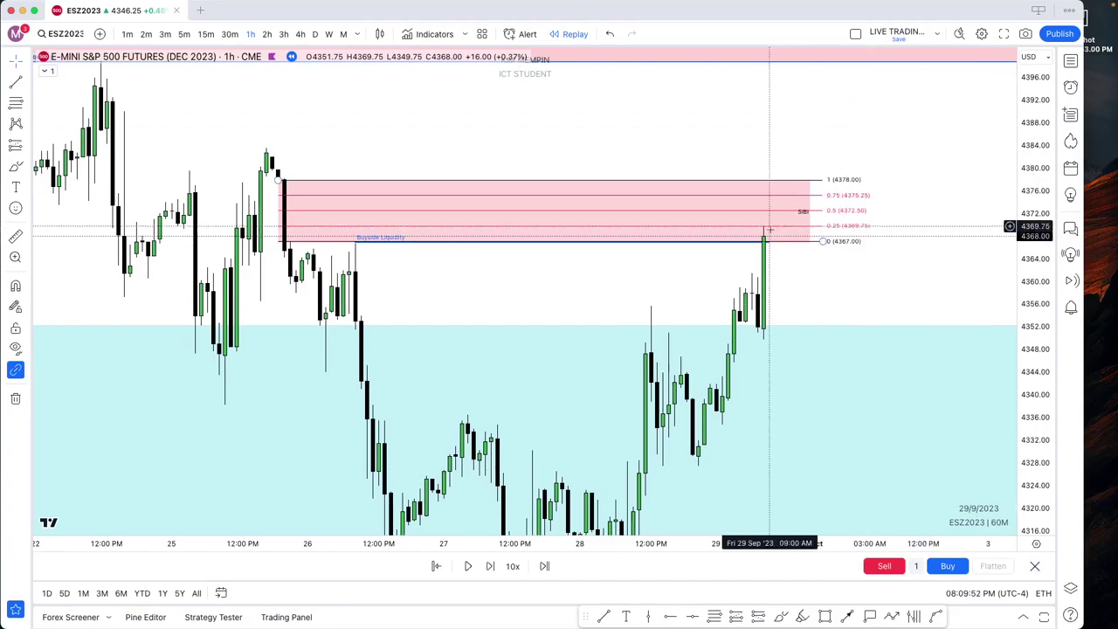